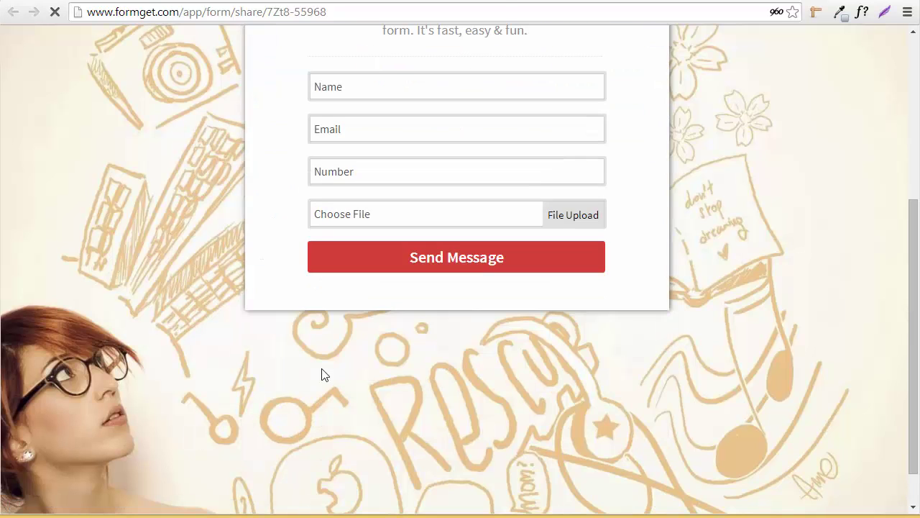
- Scroll through the shared Event Registration form to view its Name, Email, Number and File Upload fields
scroll(624, 219, up, 1)
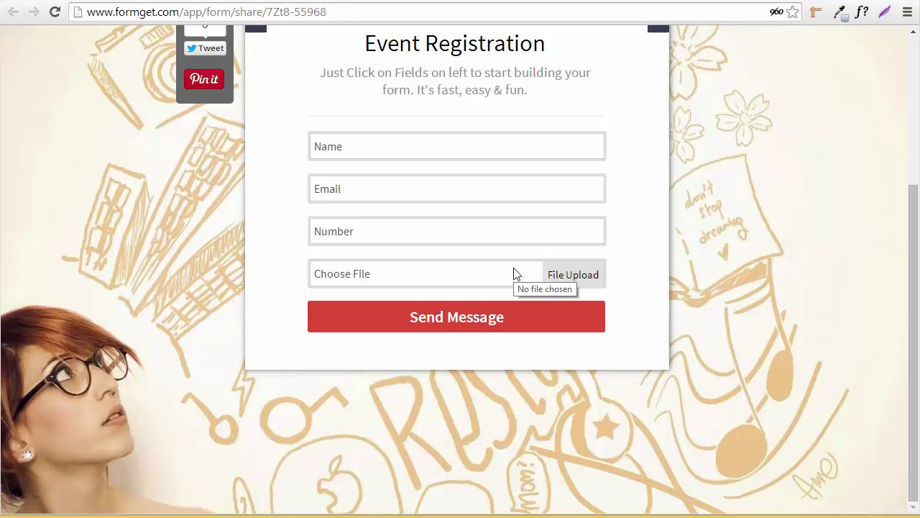
- Open the Event Registration form's API Integration add-on list from the dashboard
click(223, 1)
scroll(529, 310, down, 1)
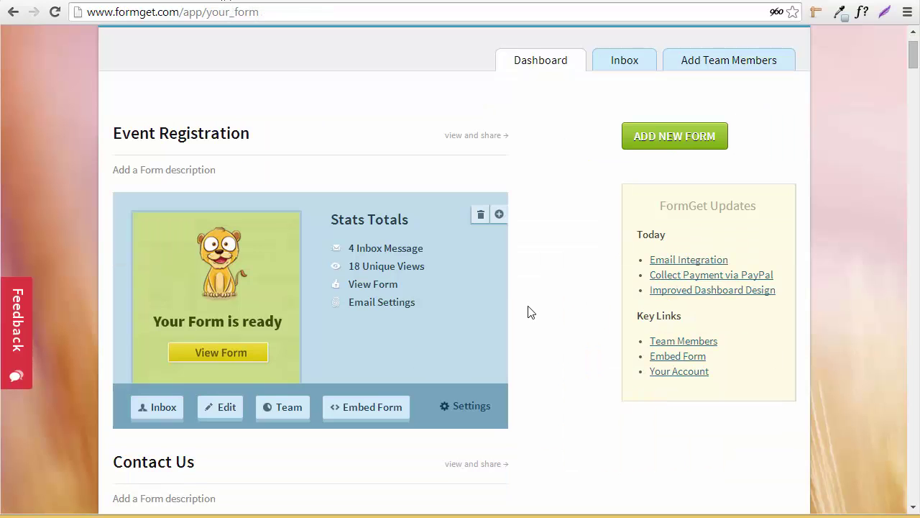
click(445, 408)
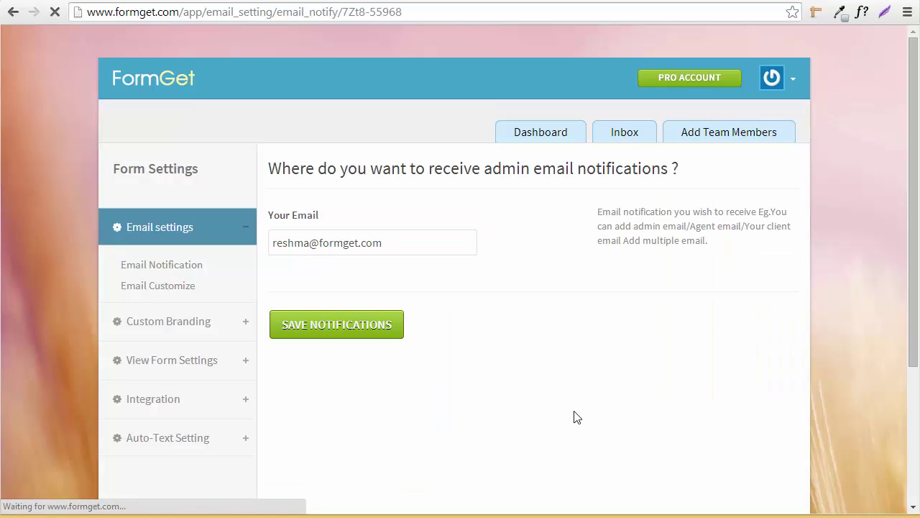
click(168, 407)
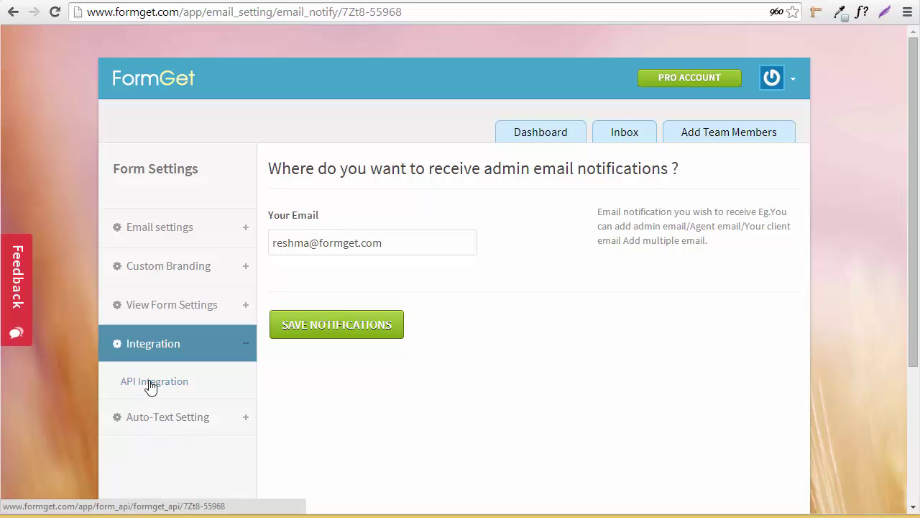
click(150, 383)
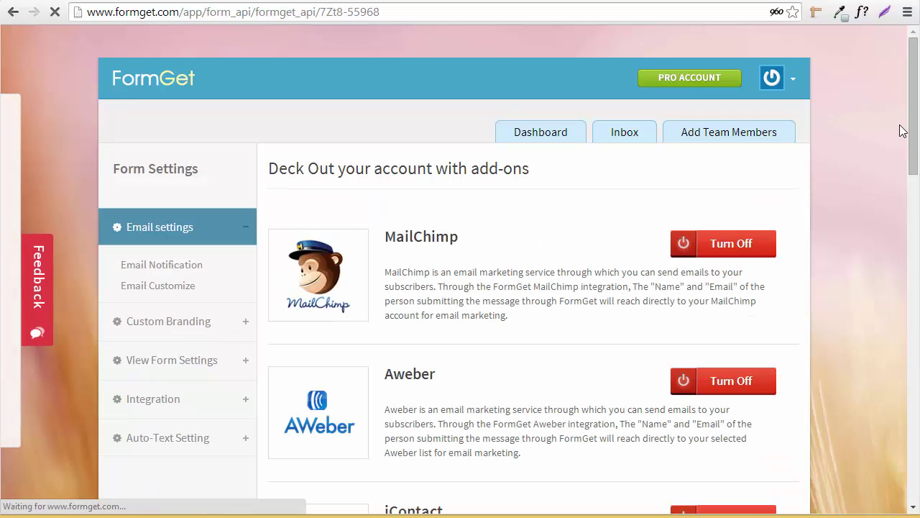
- Turn on the DropBox add-on and start its set-up
scroll(900, 216, down, 8)
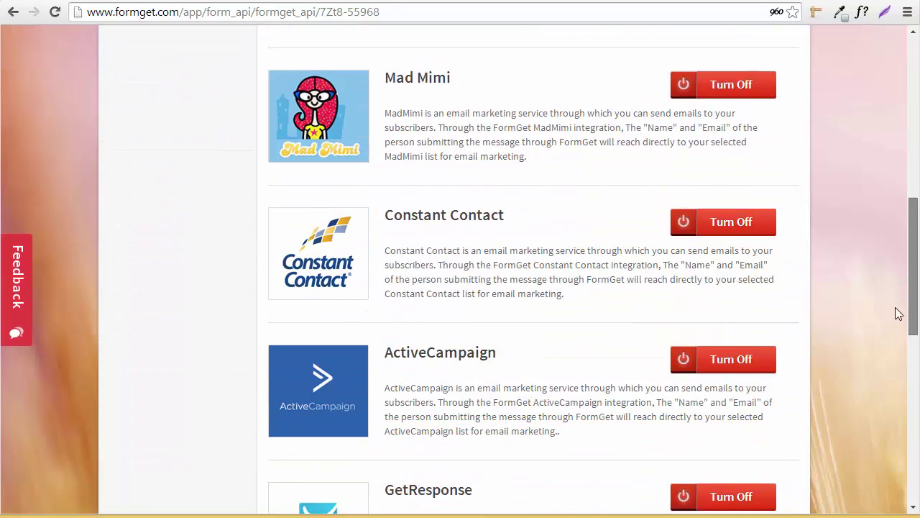
scroll(889, 445, down, 8)
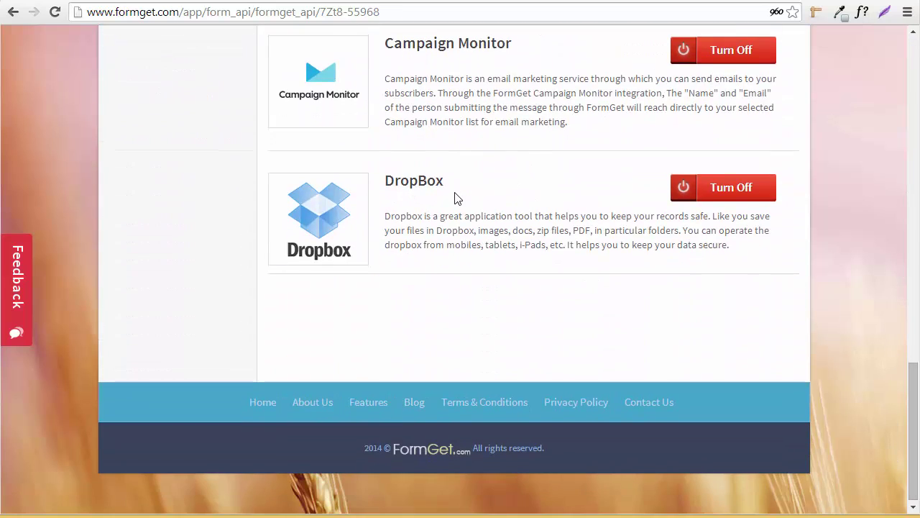
click(721, 188)
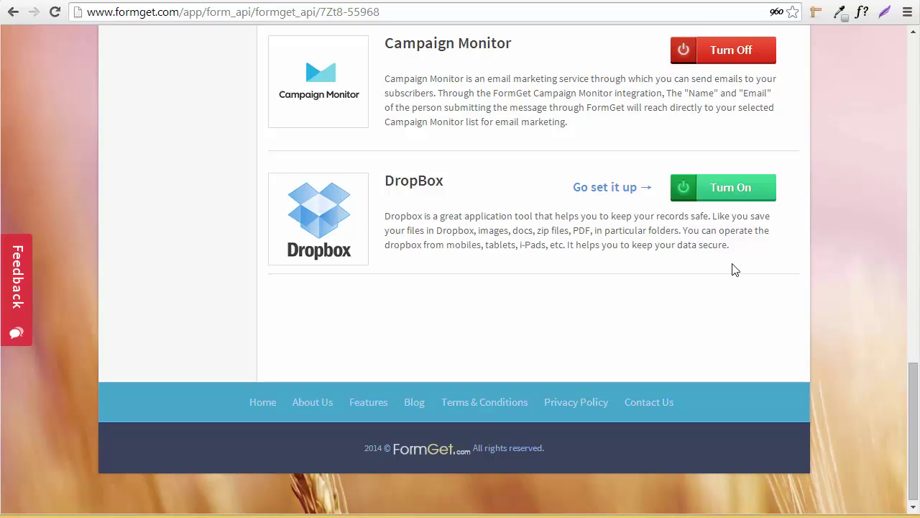
click(598, 193)
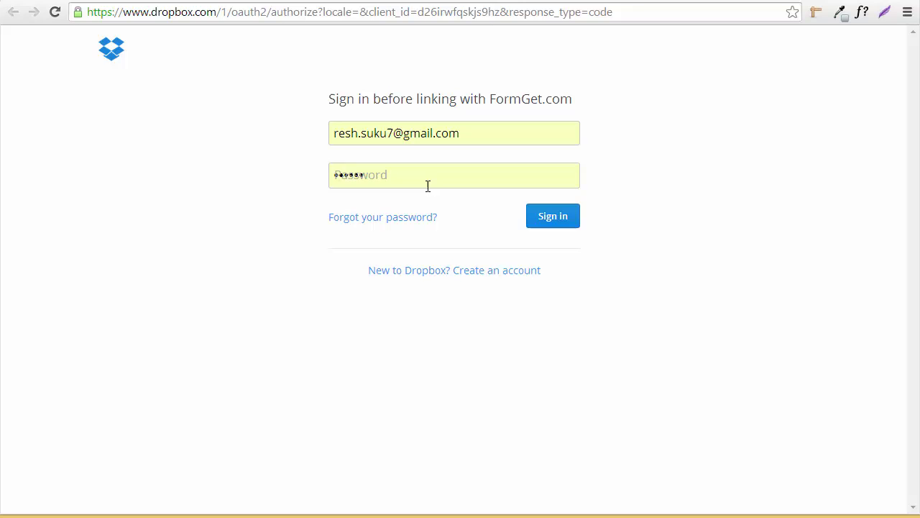
- Sign in to Dropbox, allow FormGet.com access, and select the displayed authorization code
click(427, 186)
click(536, 223)
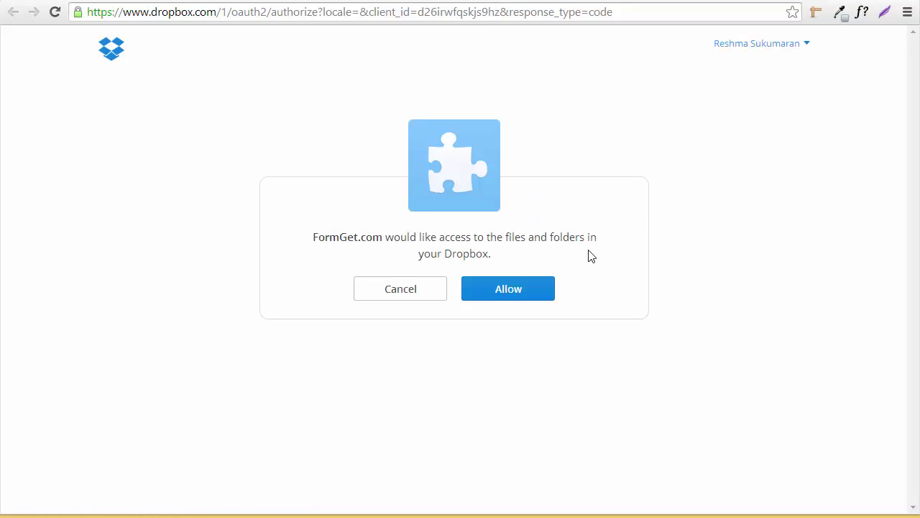
click(491, 297)
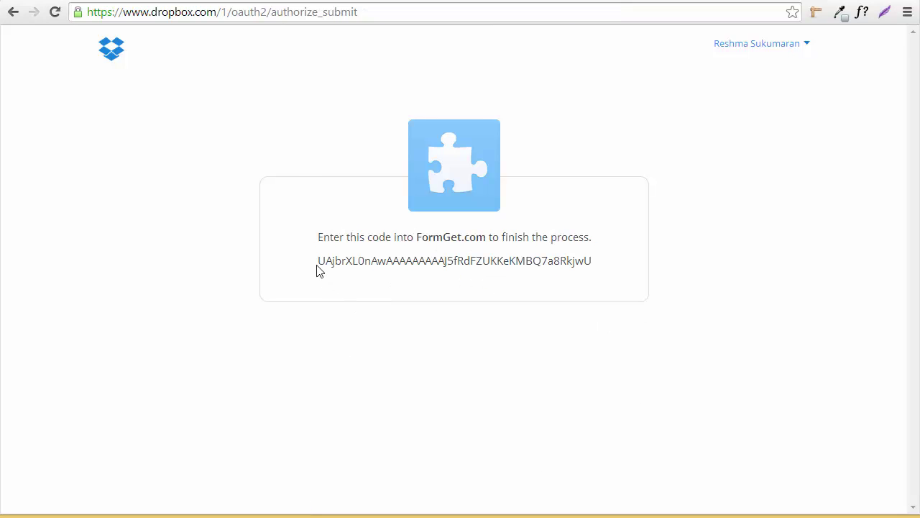
drag(319, 261, 593, 269)
key(ctrl+c)
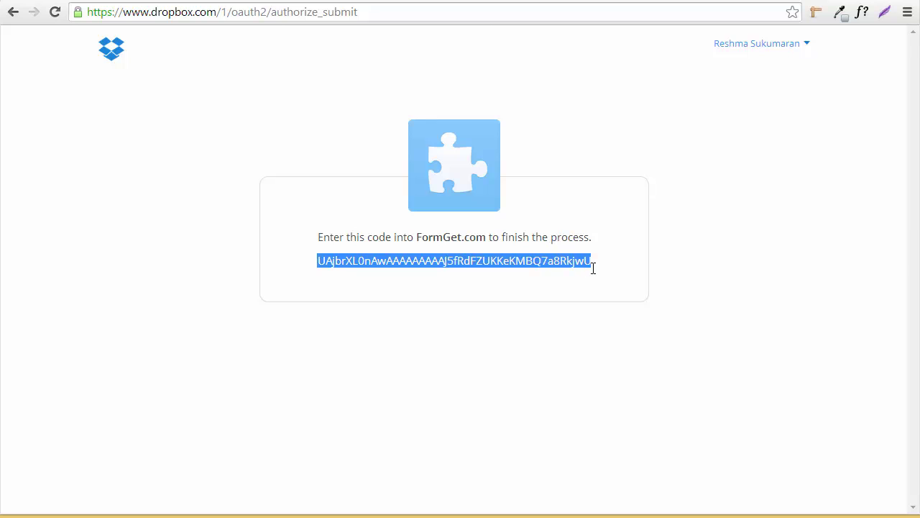
- Paste the authorization code into FormGet's Access Code, save it, and keep 'formget full' as the folder
click(239, 1)
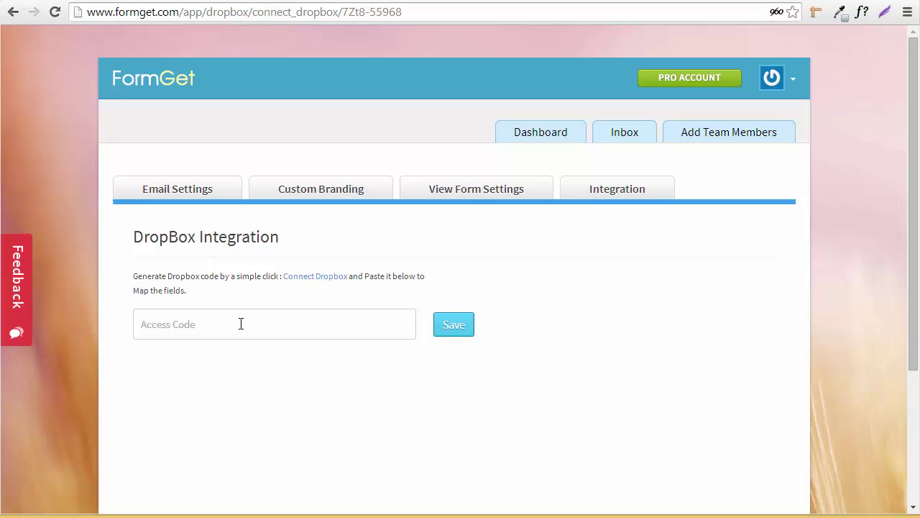
key(ctrl+v)
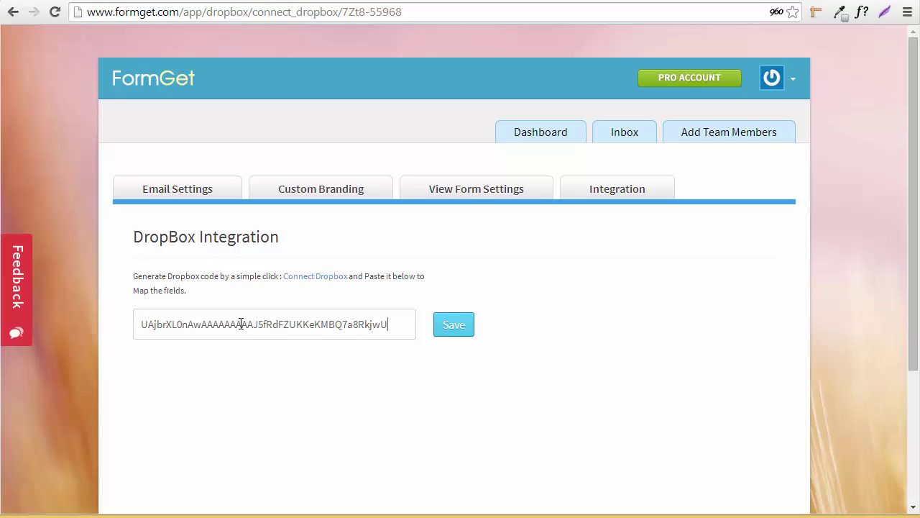
click(460, 328)
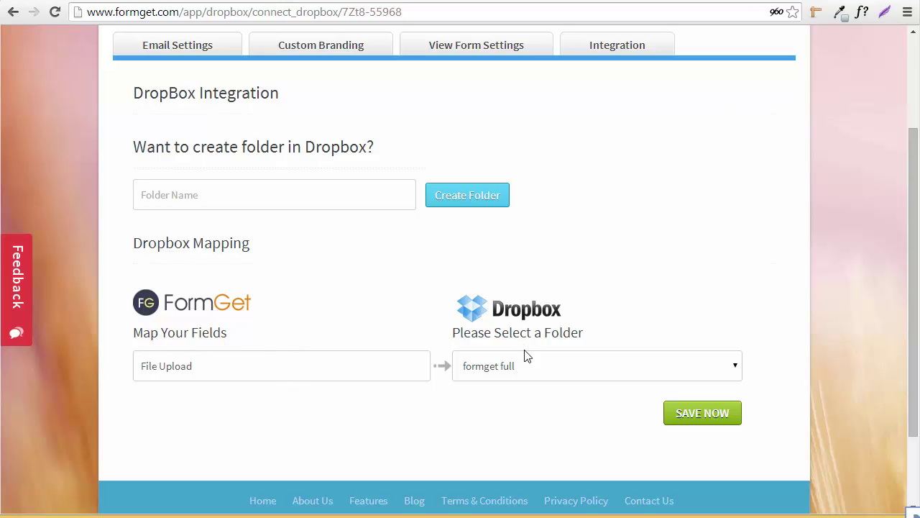
click(527, 372)
click(527, 371)
- Load the Dropbox home page by entering 'home' in the Dropbox tab's address
click(384, 0)
drag(378, 14, 224, 40)
text(home)
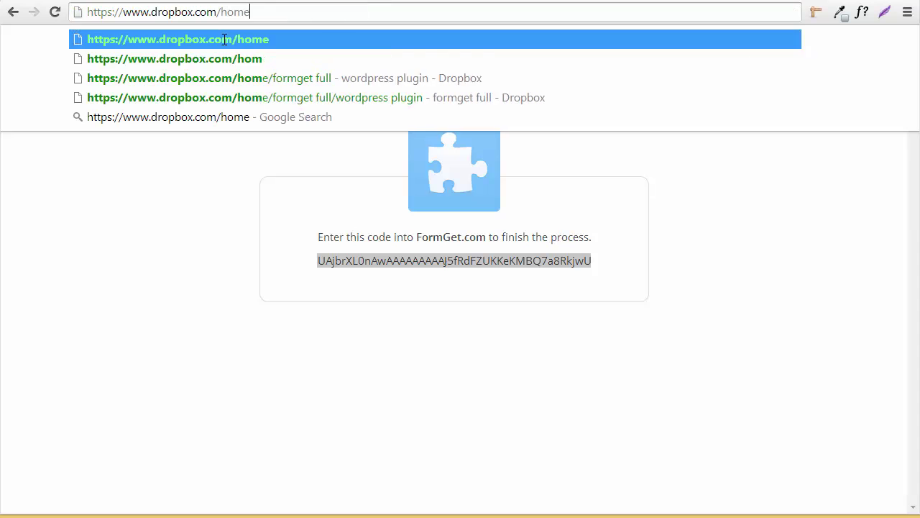
key(Return)
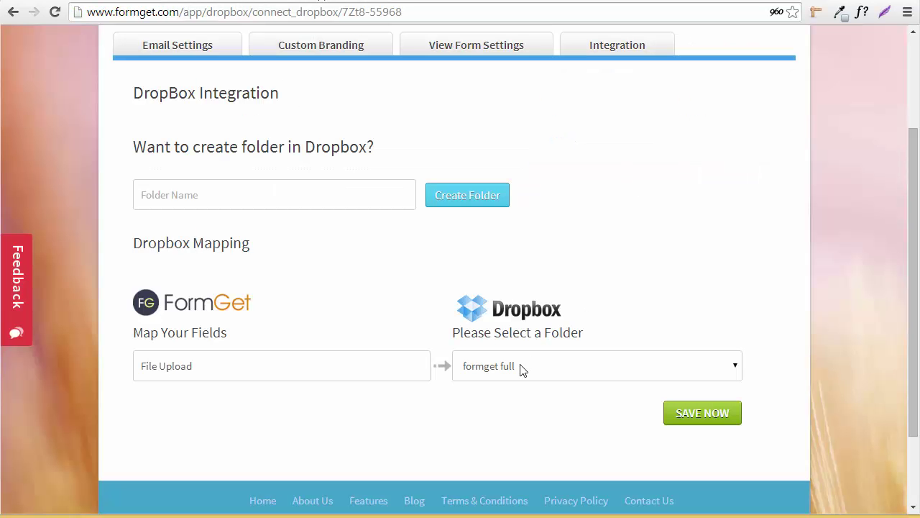
- Create a Dropbox folder named 'FormGet' and save the File Upload mapping to it
click(297, 191)
text(FormGet)
click(444, 201)
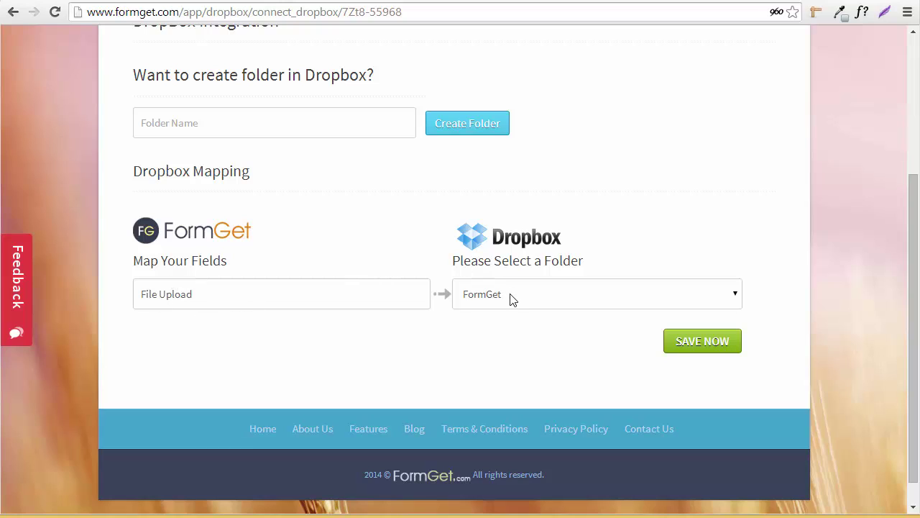
click(697, 342)
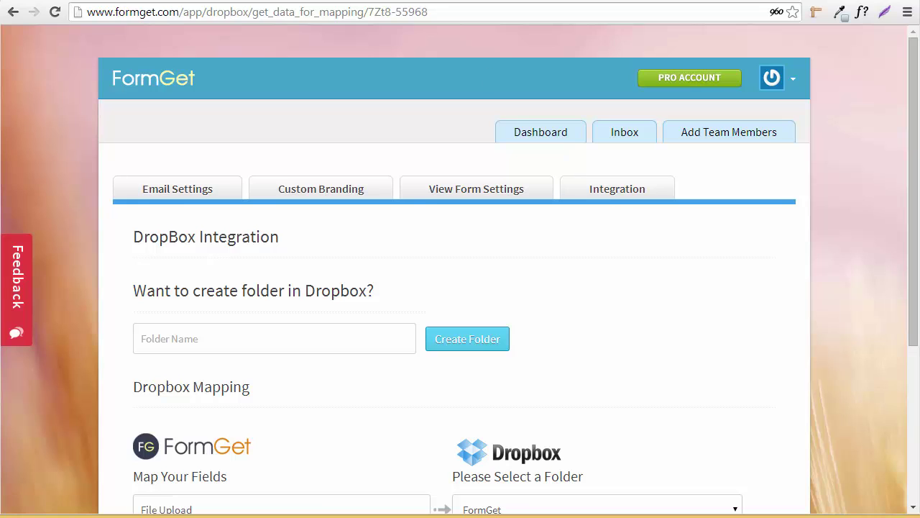
click(565, 136)
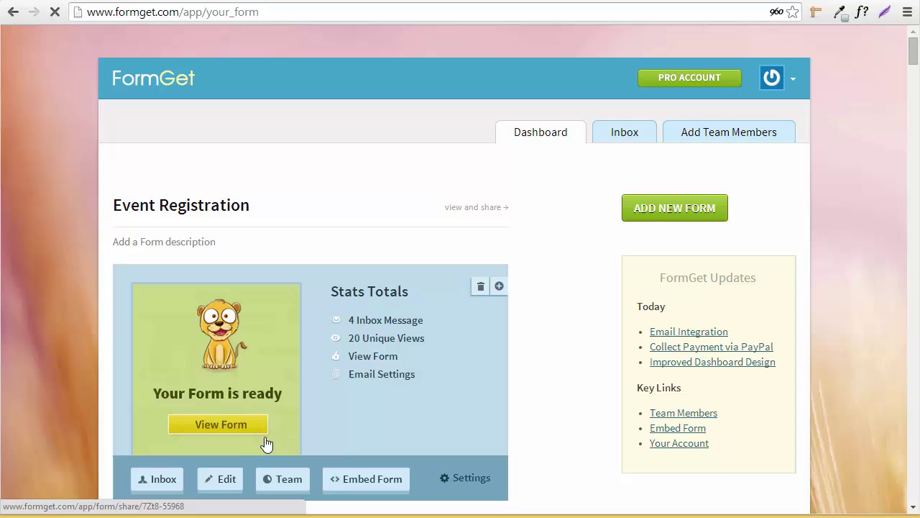
- Open the live Event Registration form and fill in a test name, e-mail address and phone number
click(230, 431)
click(366, 233)
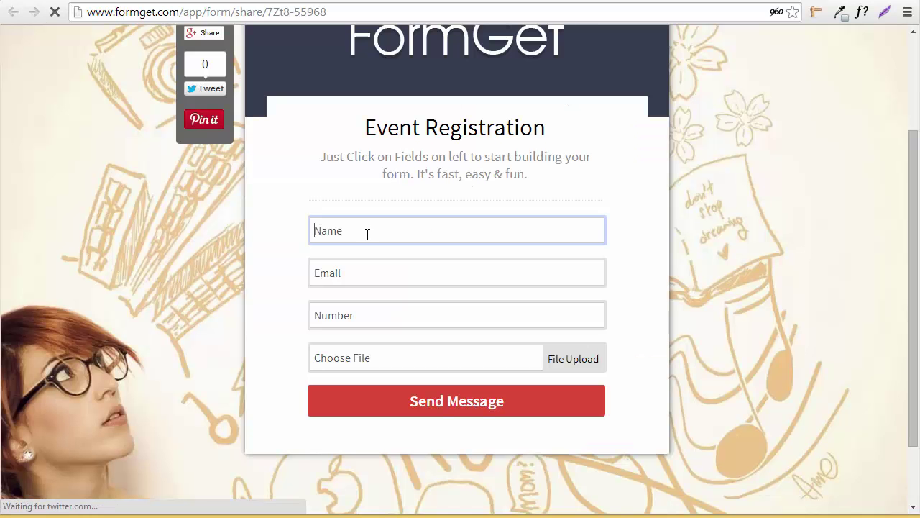
text(John)
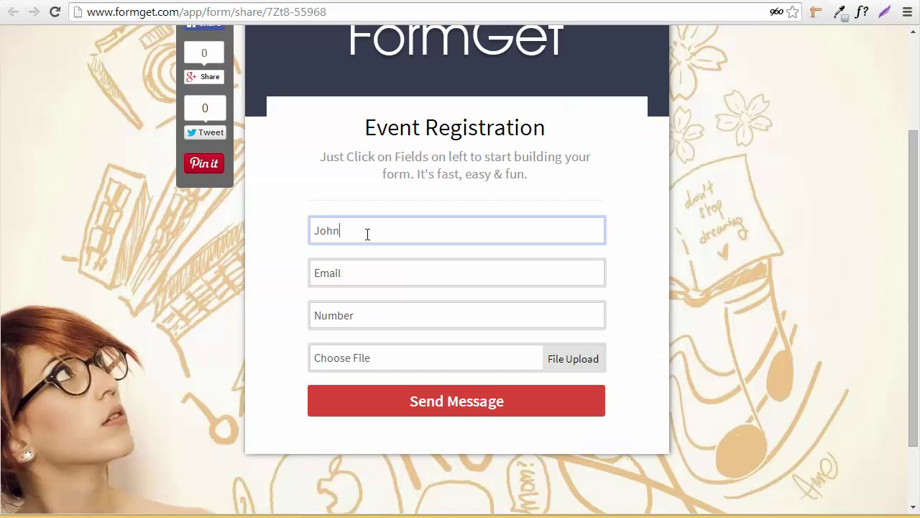
key(Tab)
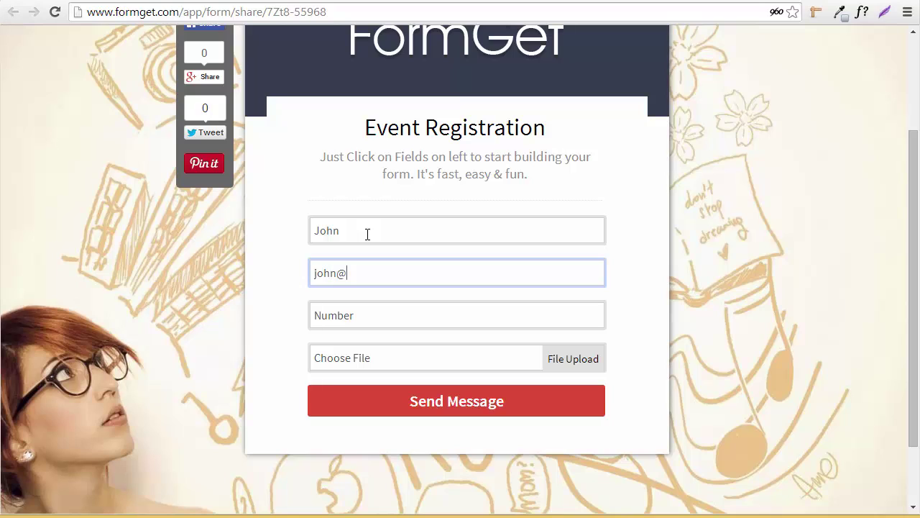
key(Tab)
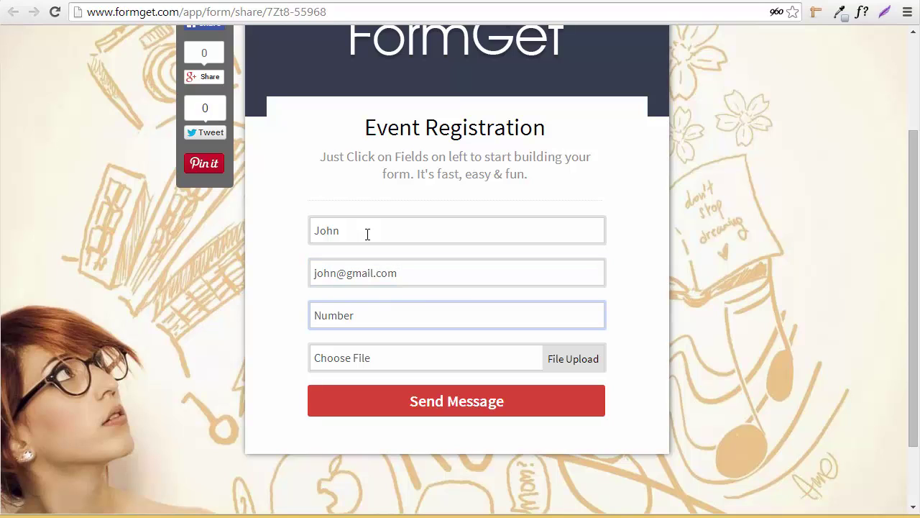
text(778889999)
- Attach cappuccino.jpg to the File Upload field and submit the registration
click(568, 365)
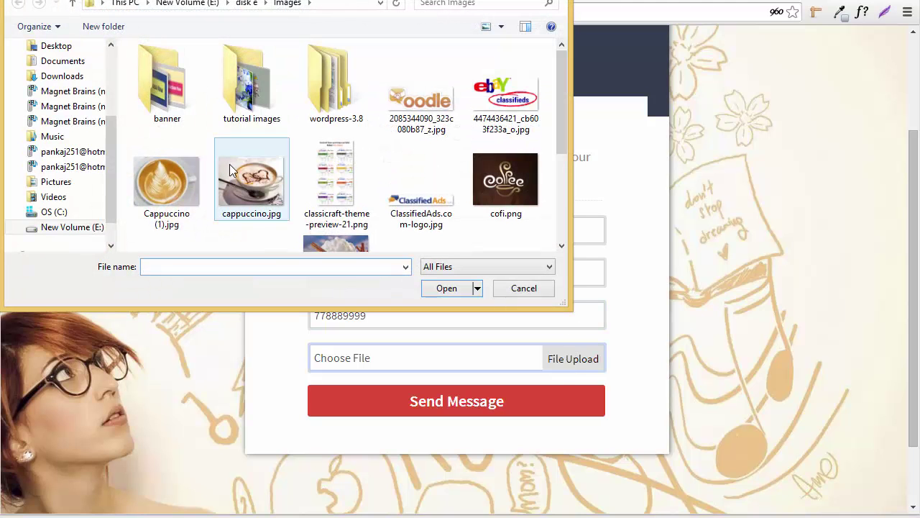
double_click(229, 164)
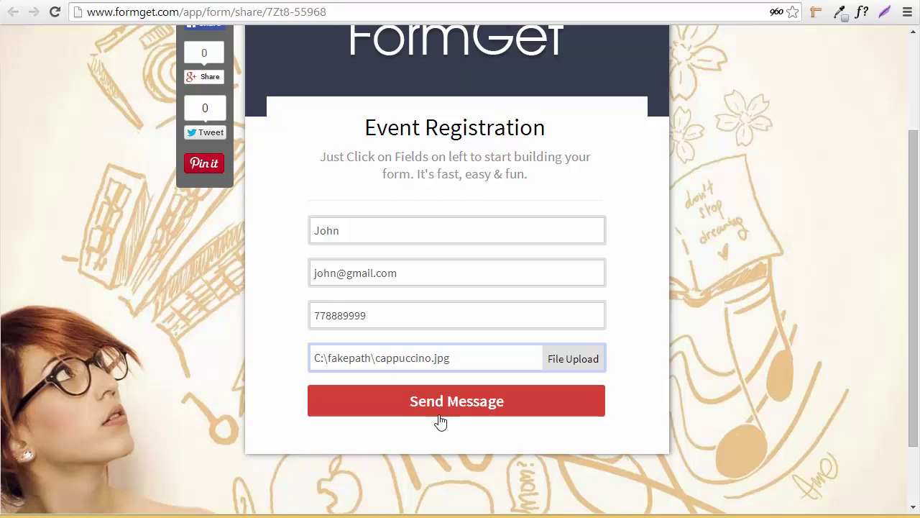
click(440, 420)
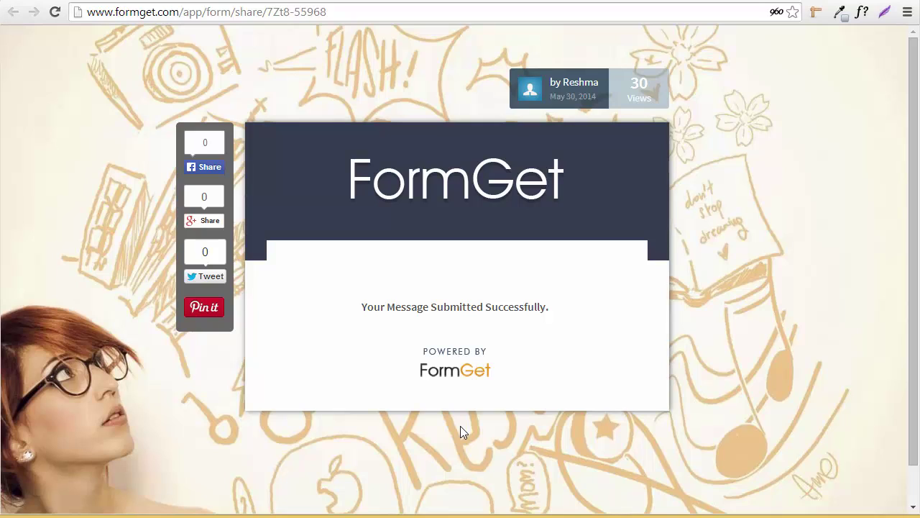
- Open the FormGet folder on Dropbox's home page to find the uploaded cappuccino.jpg image
click(441, 1)
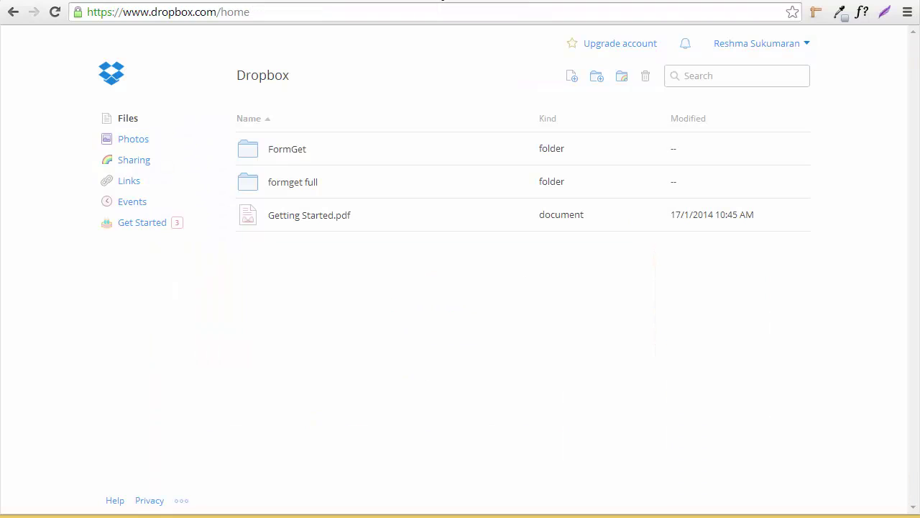
click(280, 151)
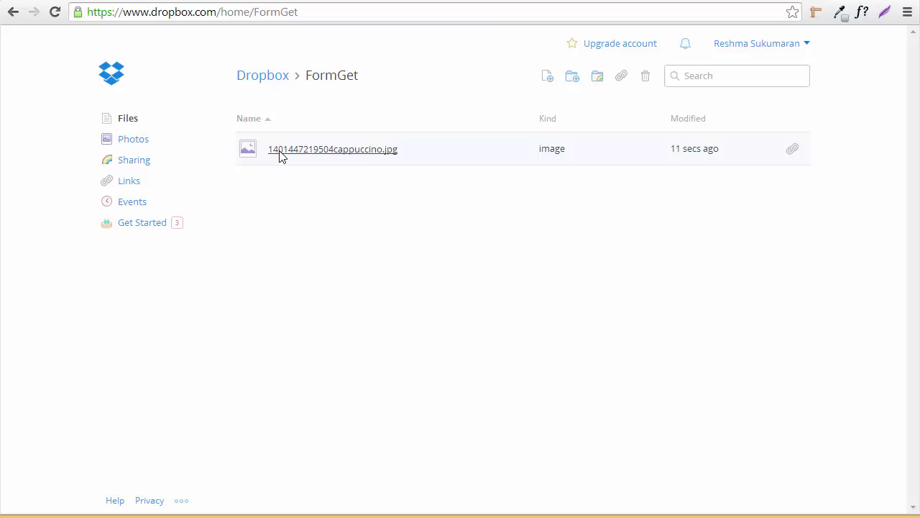